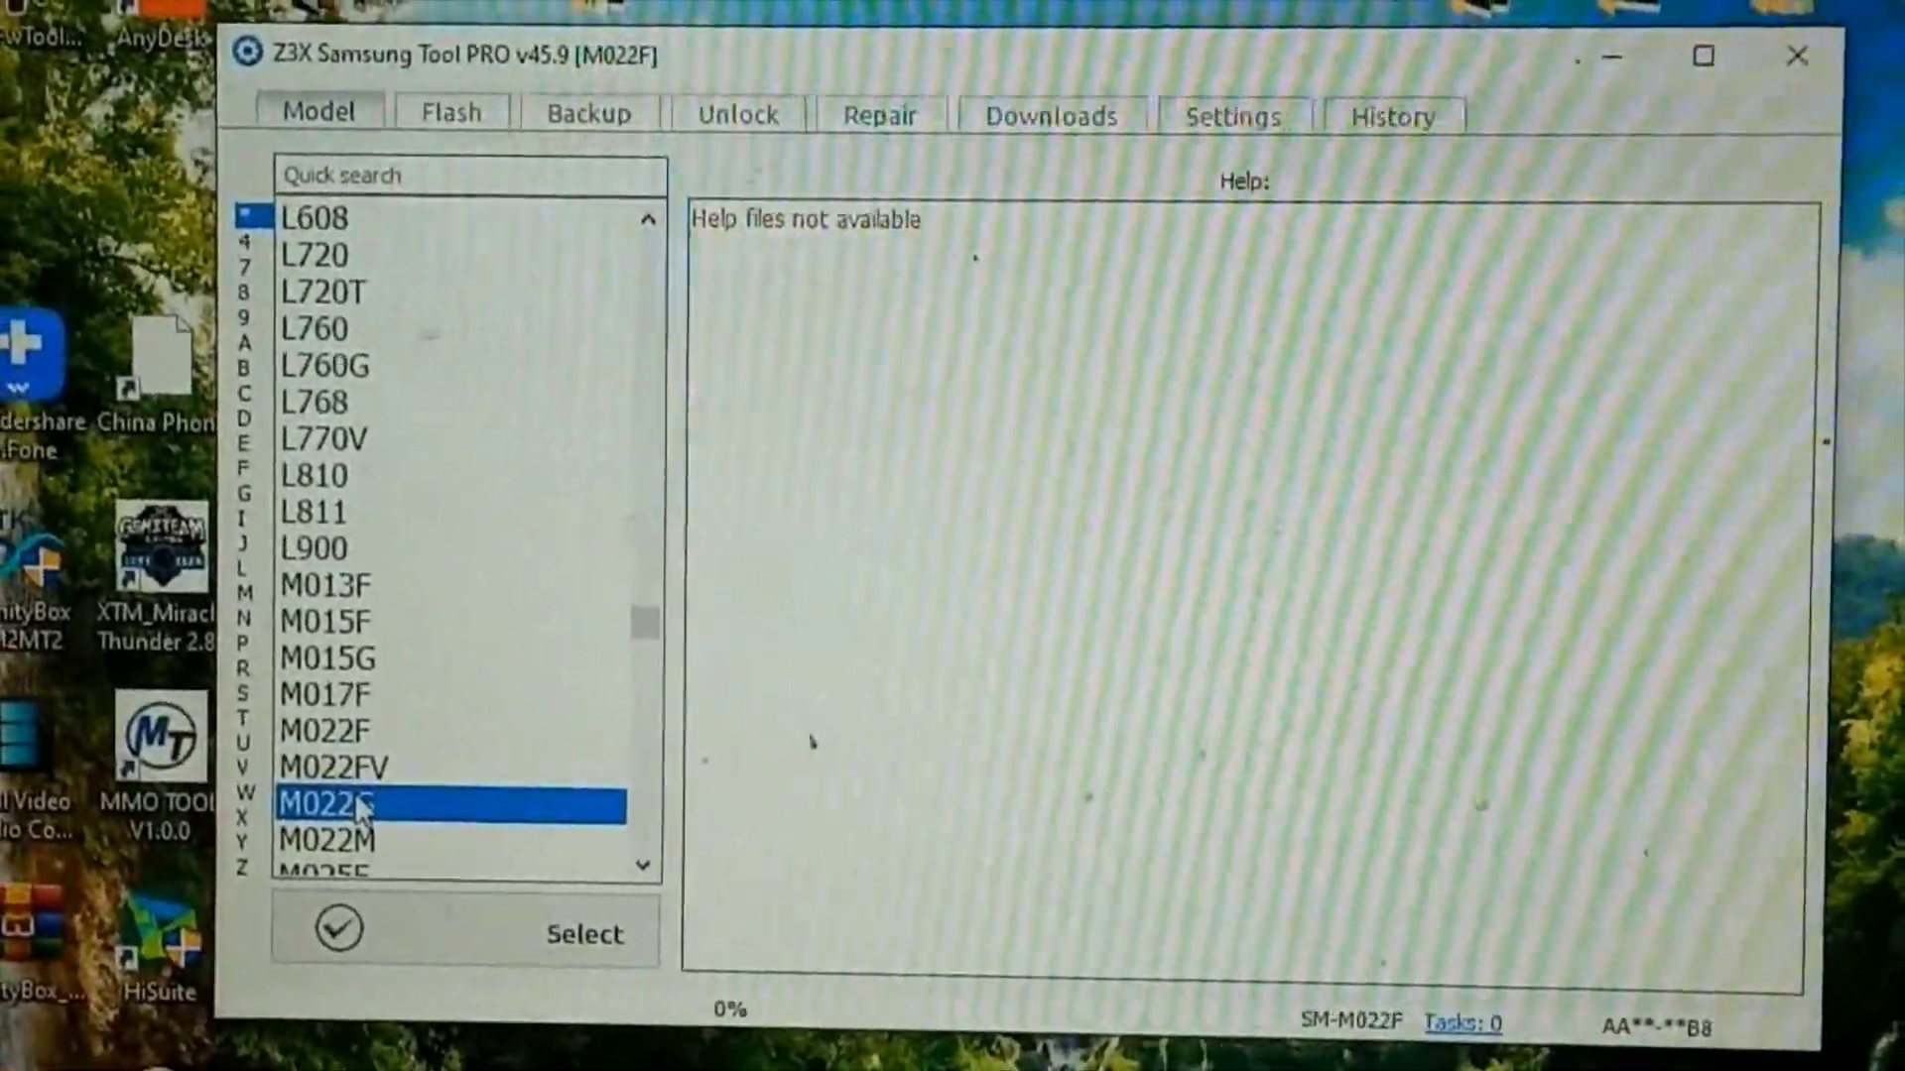
Select SM-M022G as the phone model and go to the unlocking functions
double_click(358, 787)
click(437, 138)
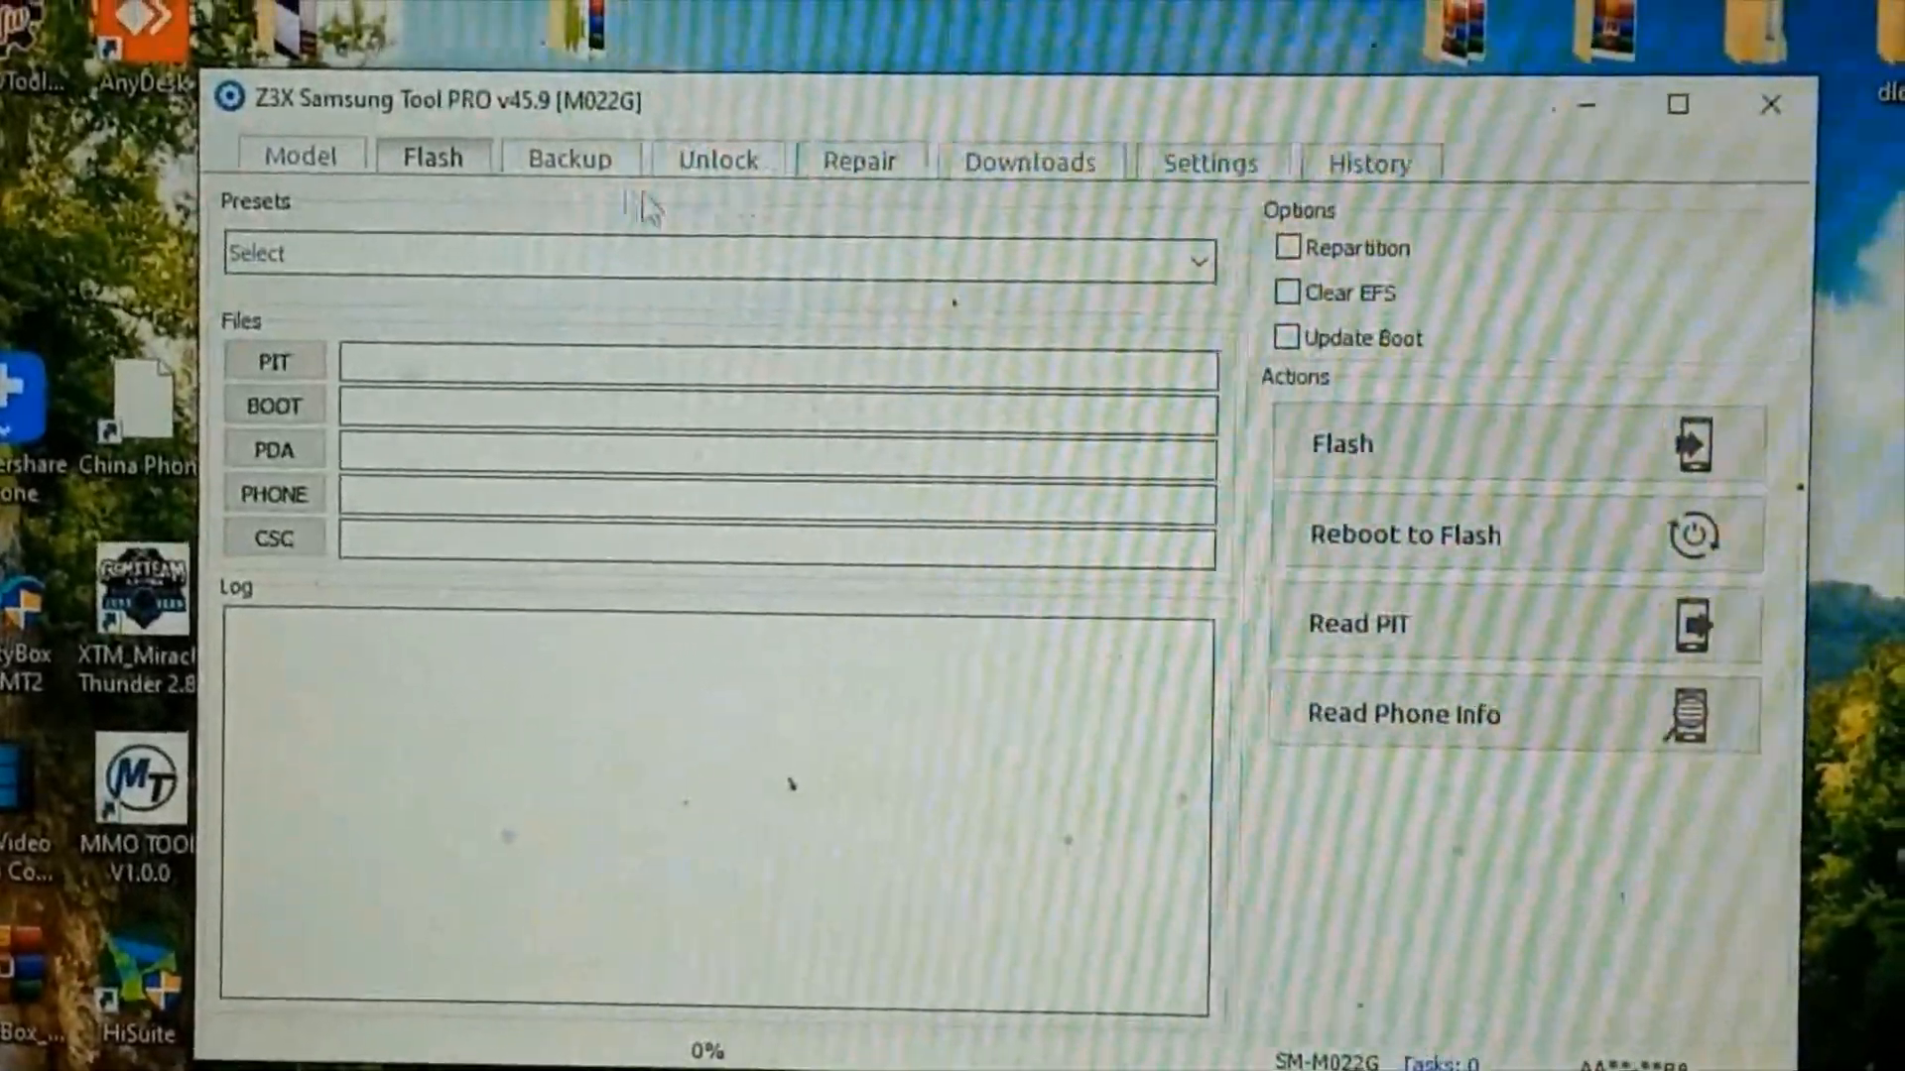
click(725, 142)
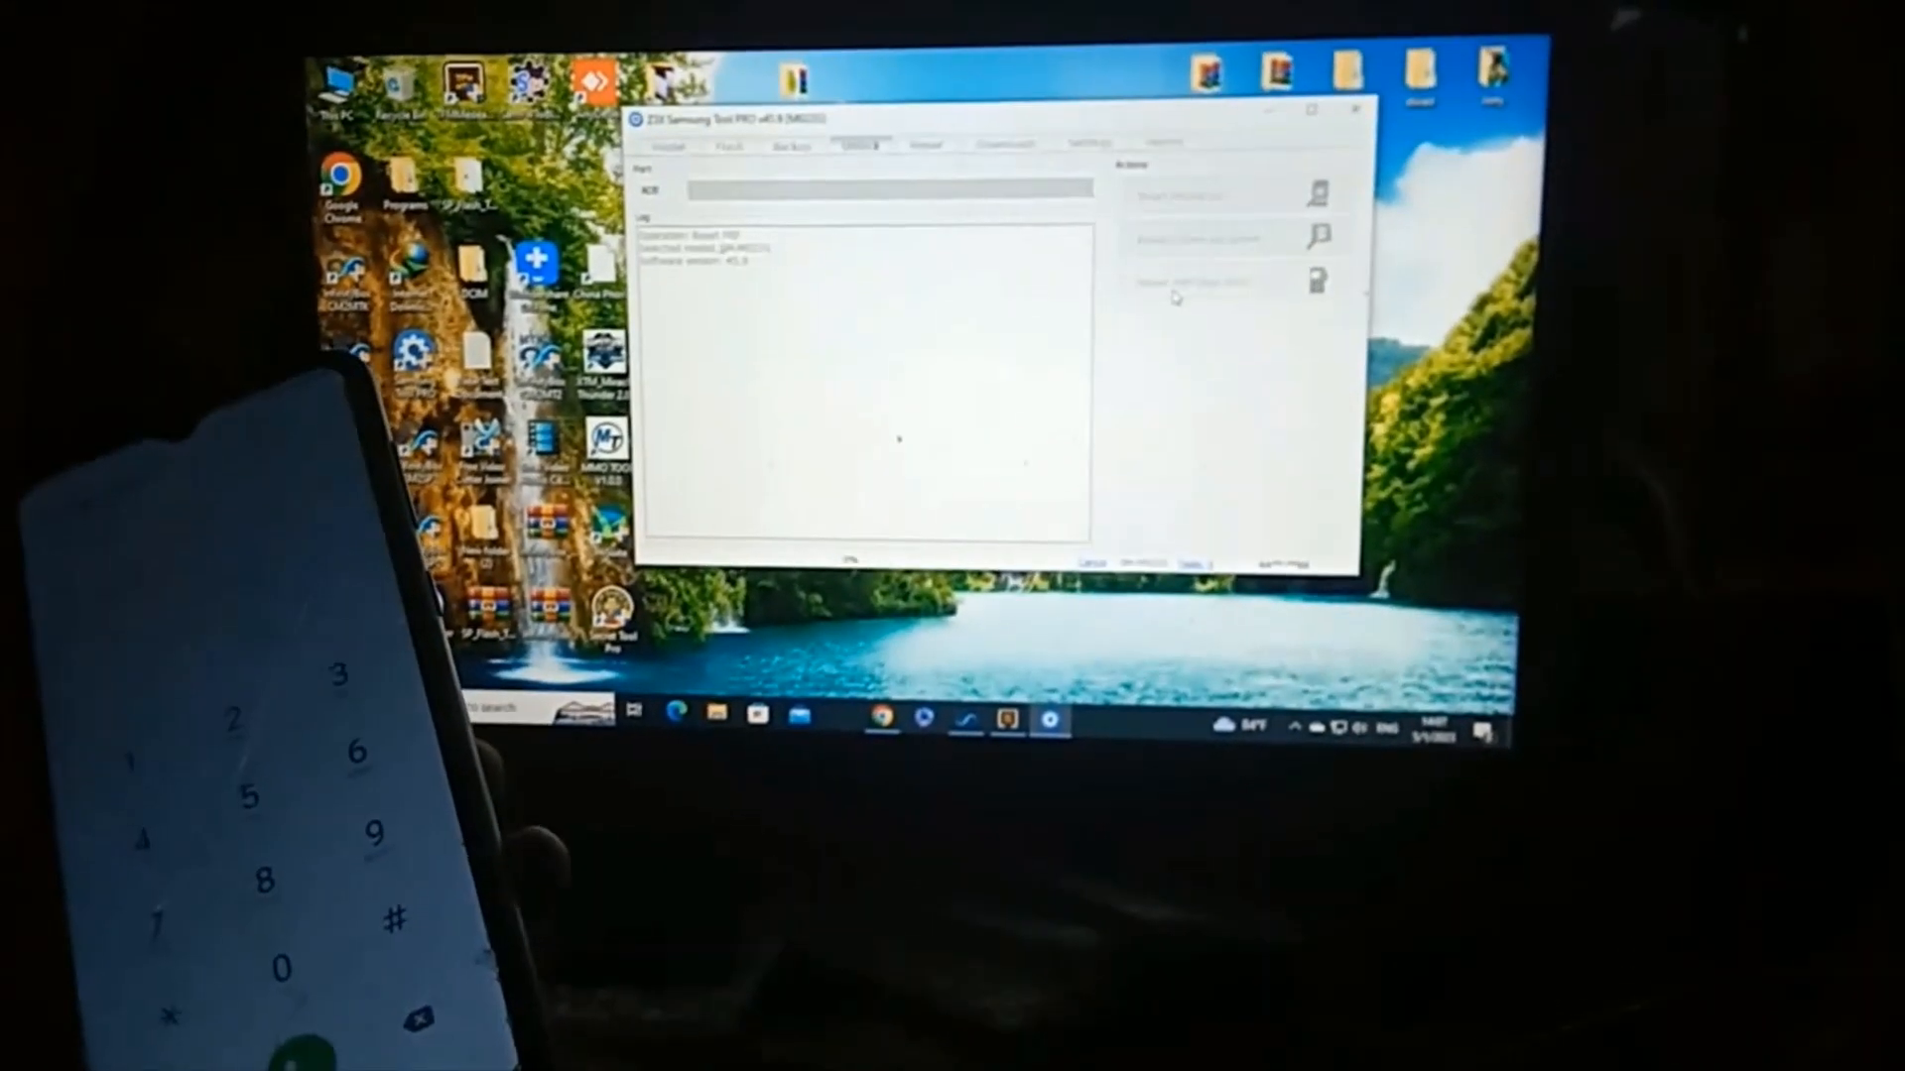
Run Reset FRP so the tool detects the phone and prompts to dial *#0*#
click(1174, 296)
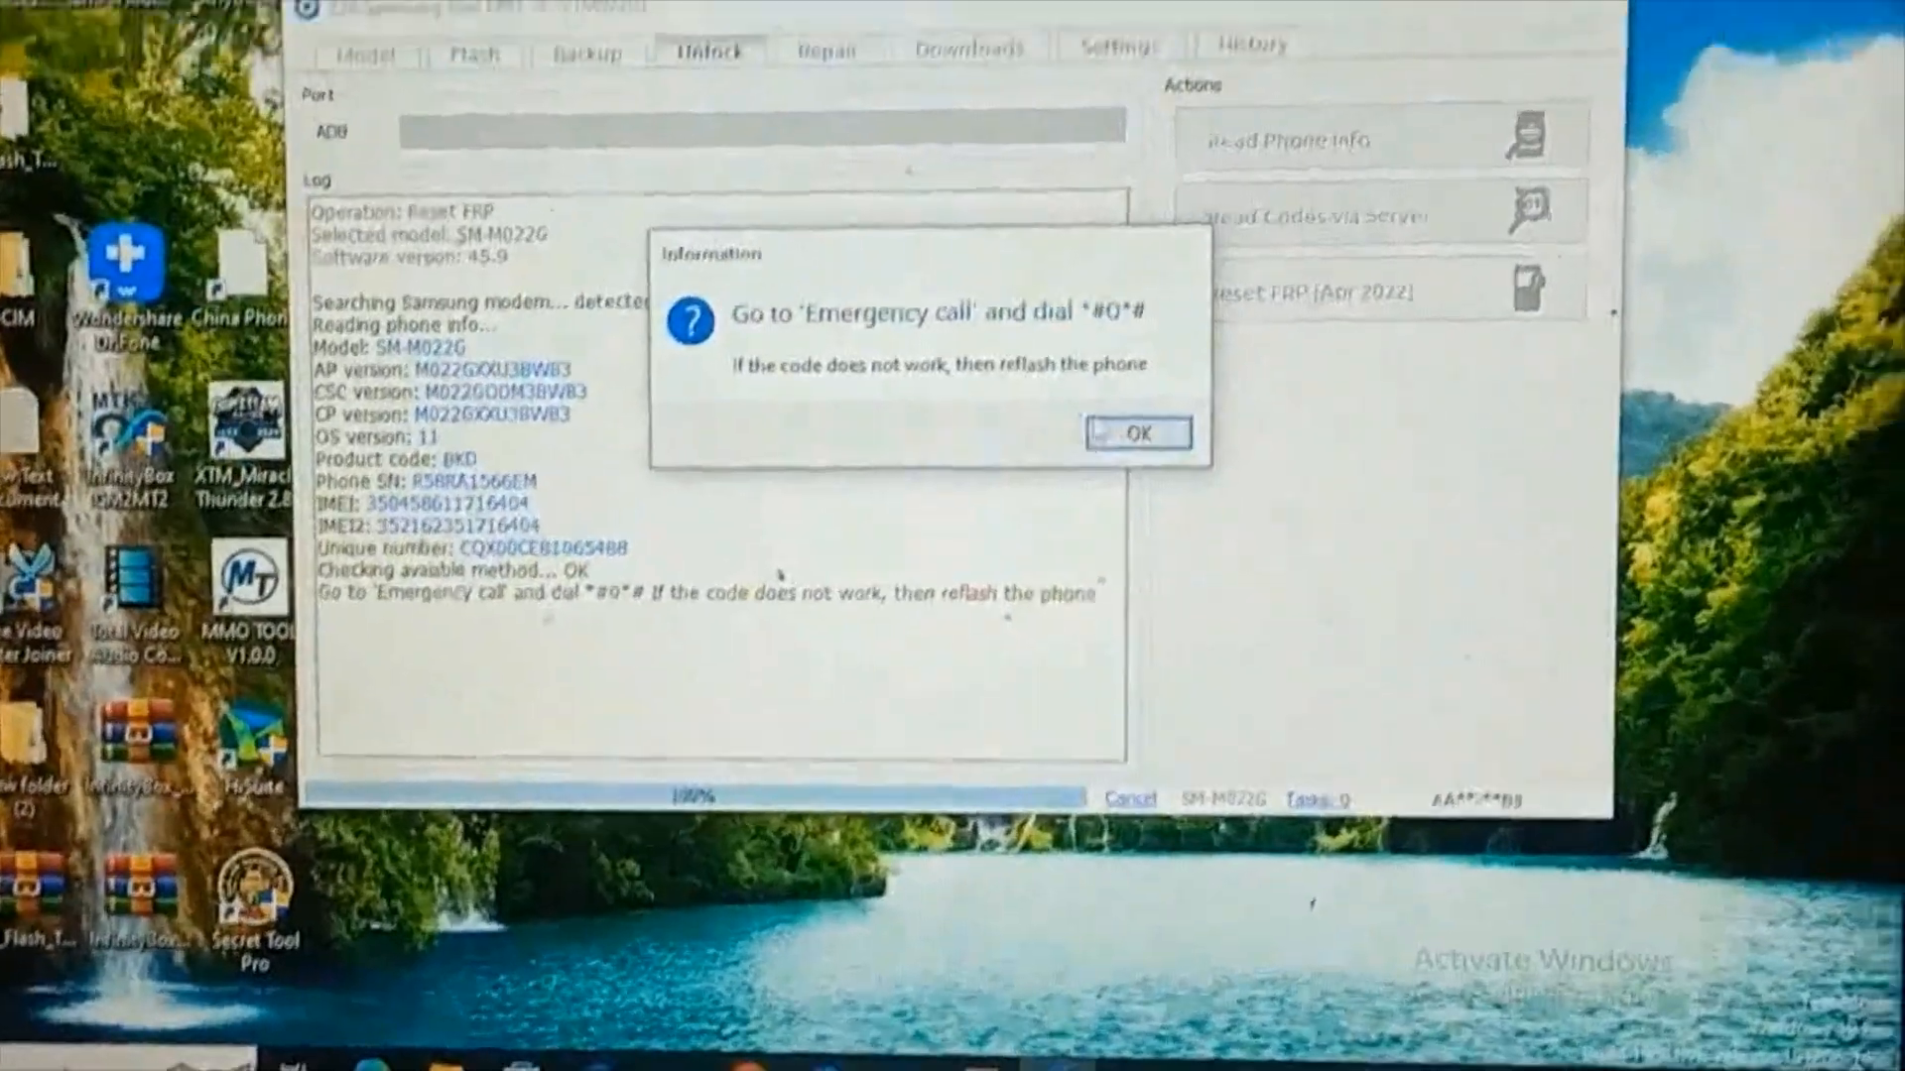
Confirm the *#0*# dial prompt and let the FRP reset run to 100% with reboot
key(Return)
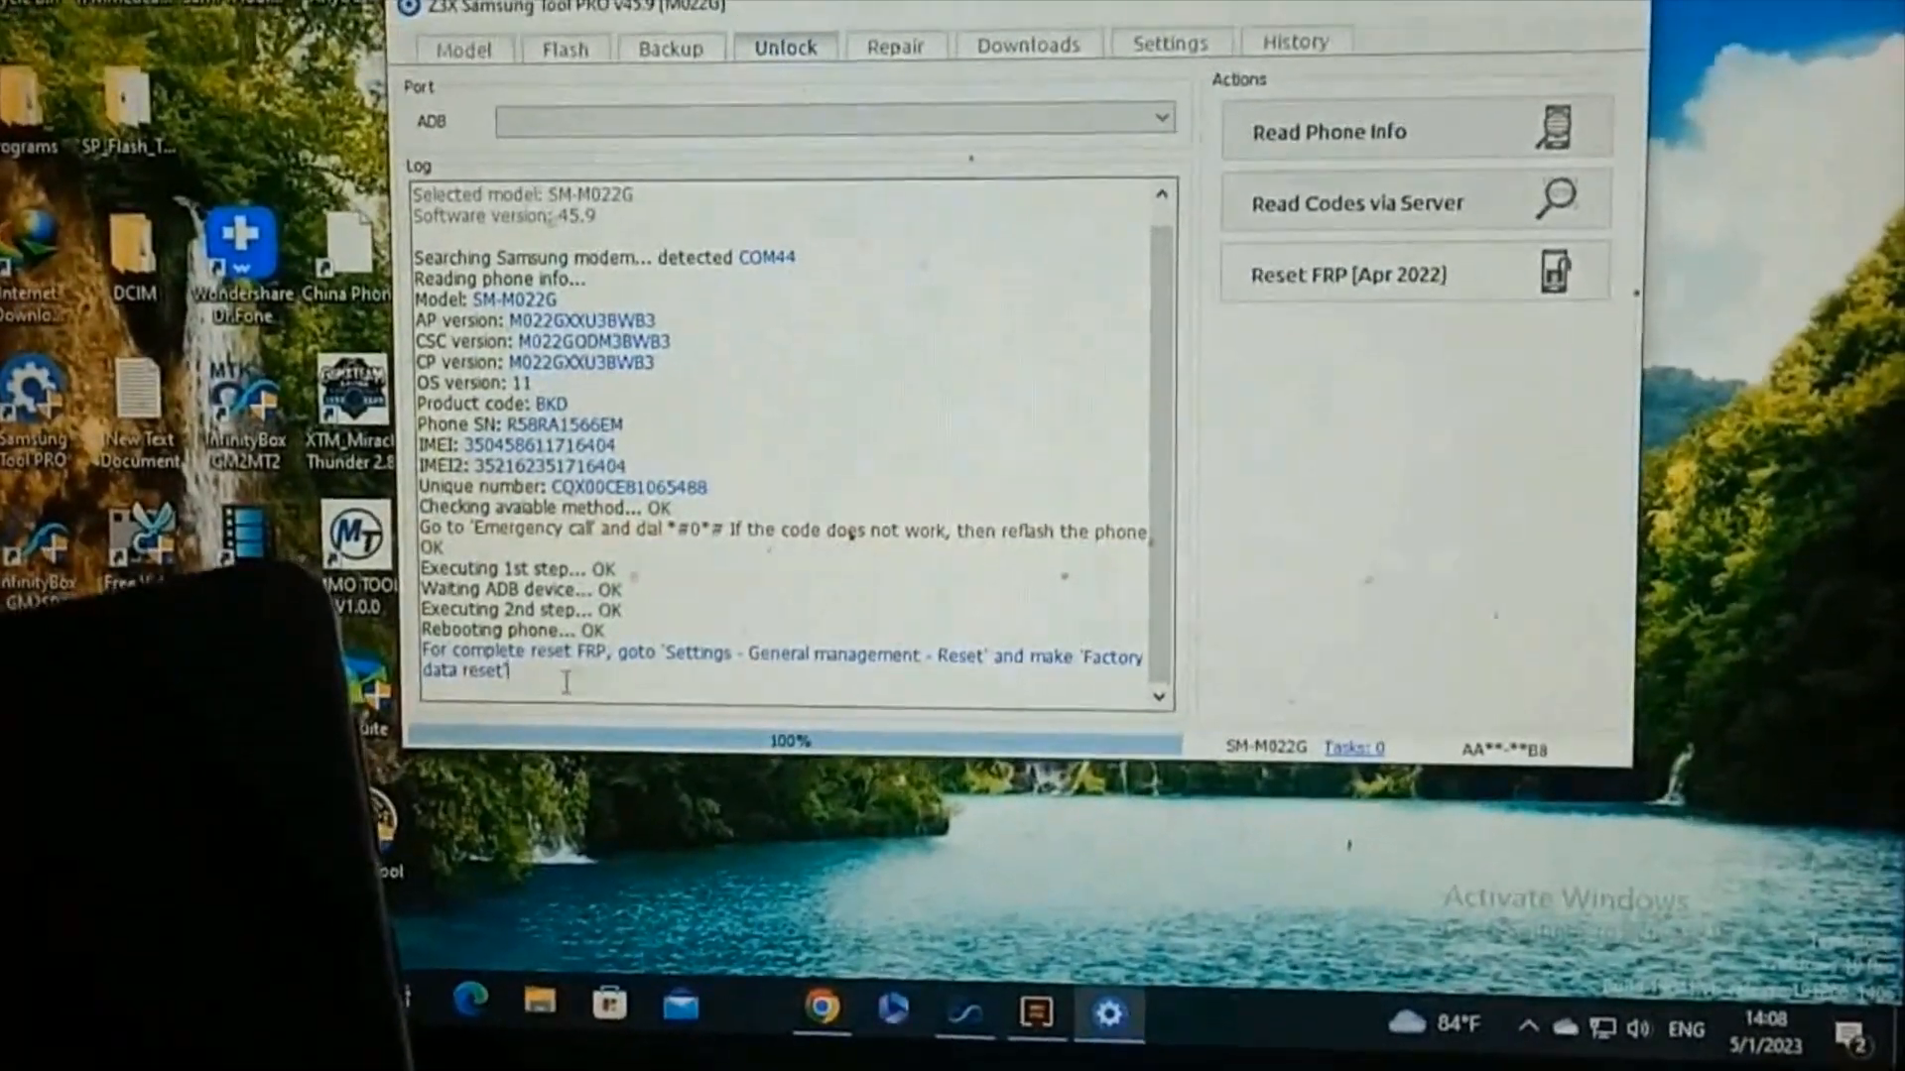
triple_click(567, 683)
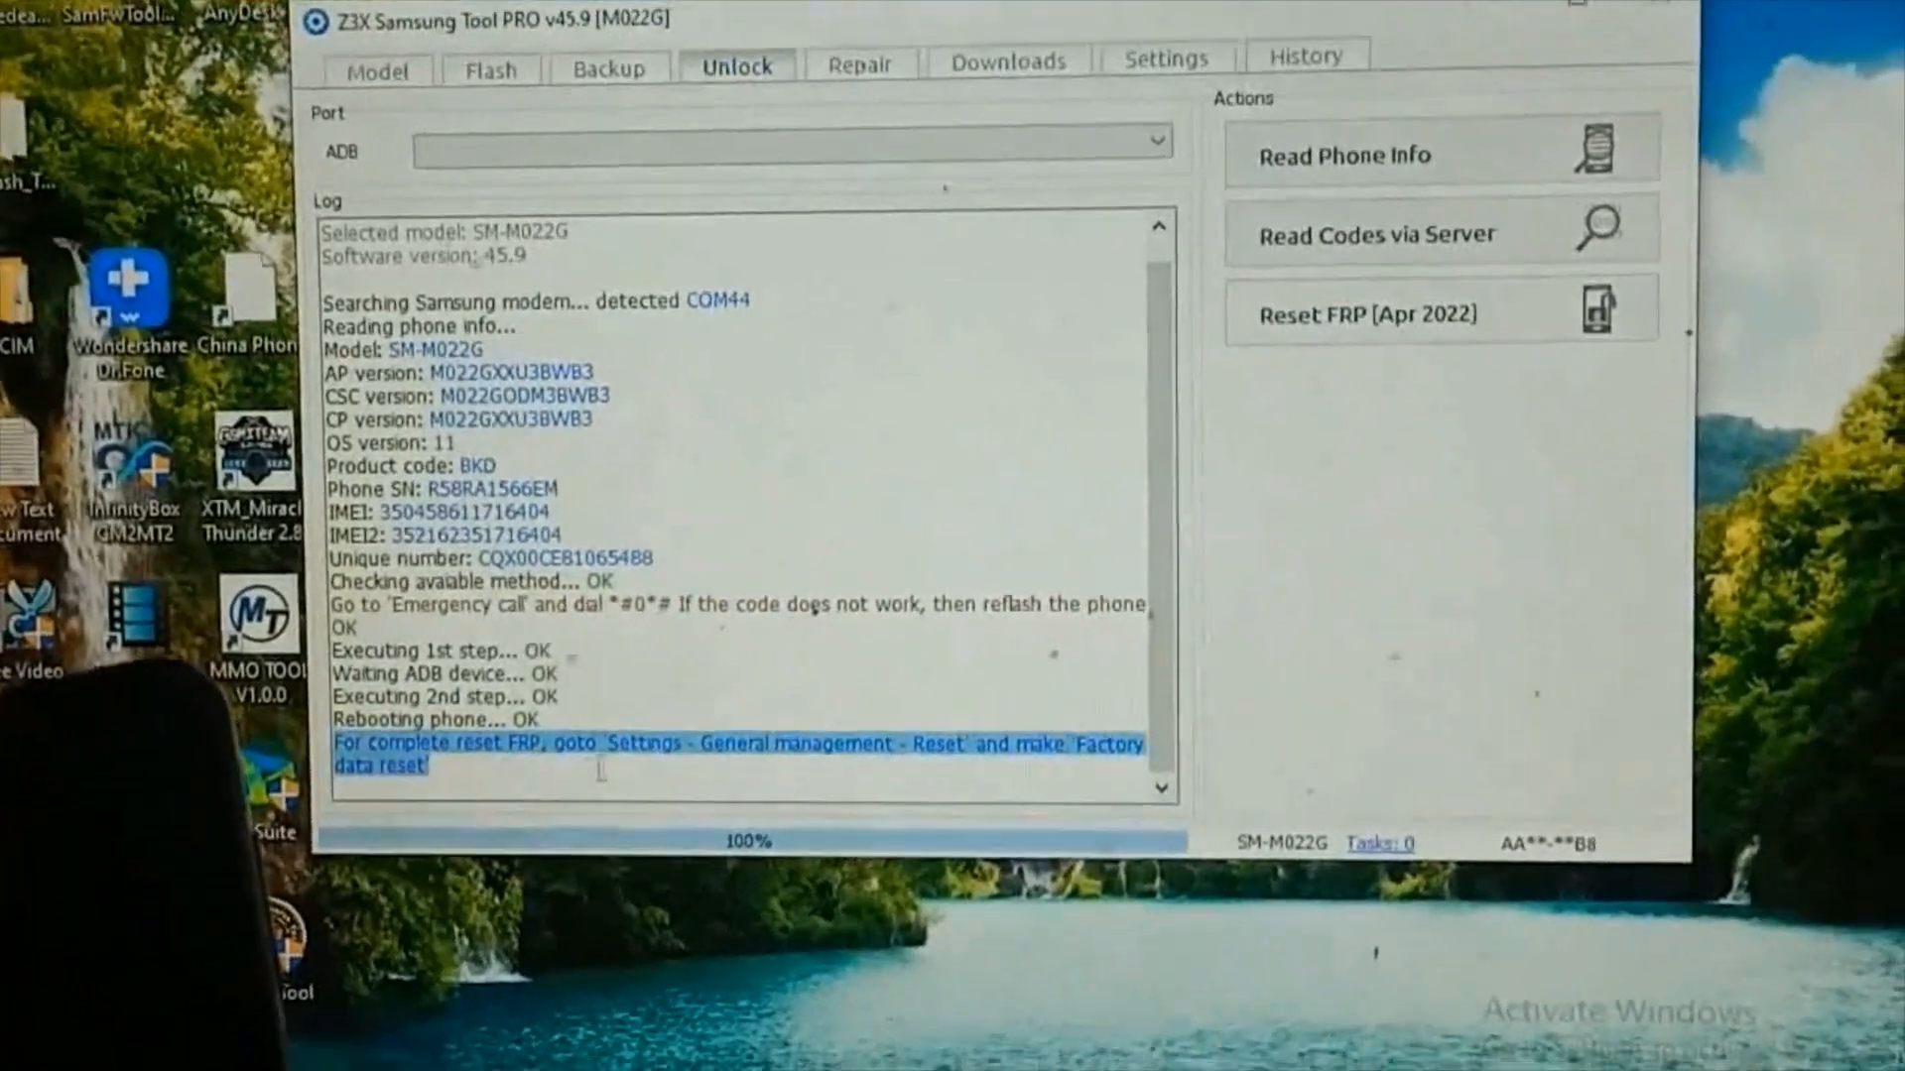